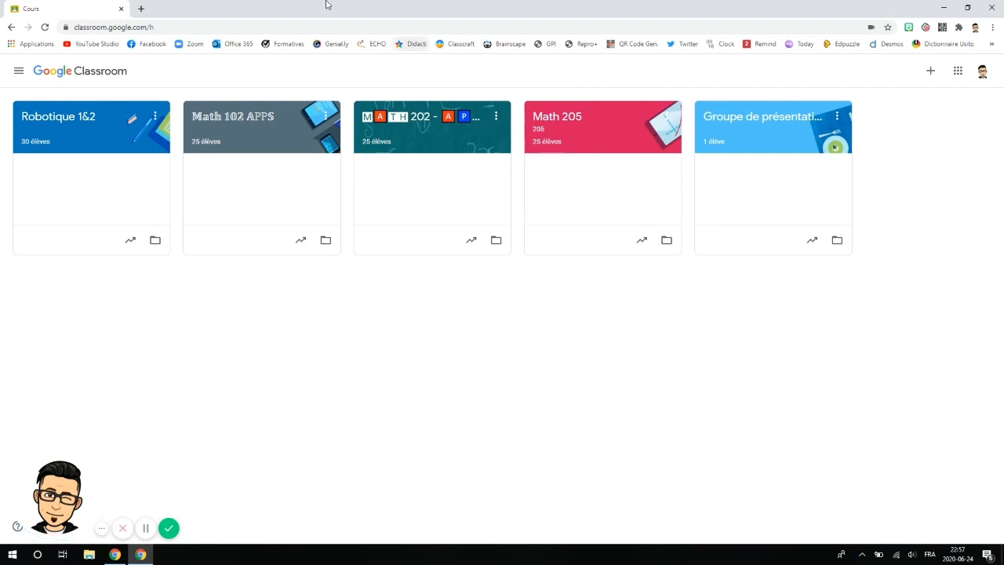
Step: Archive the Robotique 1&2 course and confirm the archiving
{"action": "left_click", "coordinate": [155, 119]}
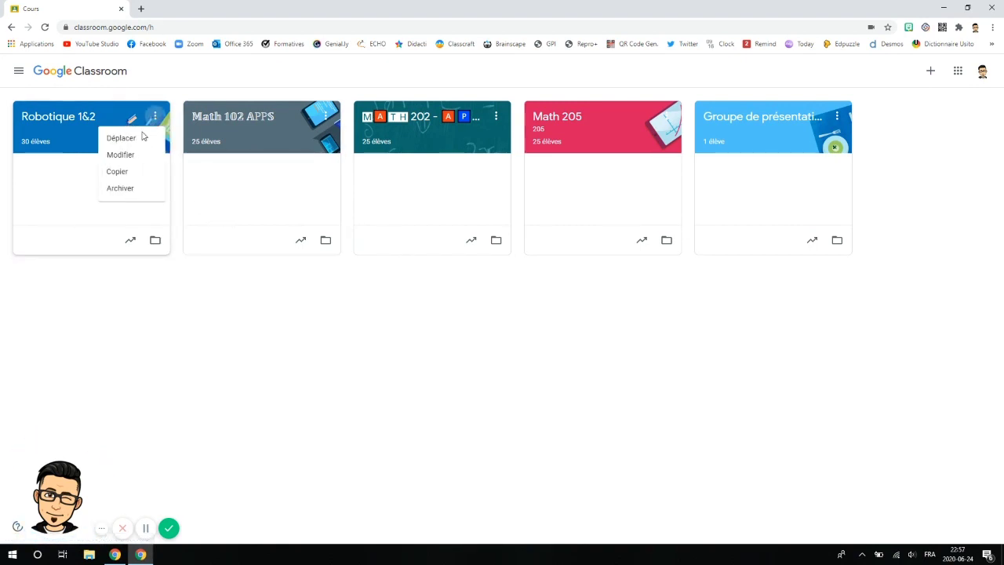
{"action": "left_click", "coordinate": [129, 191]}
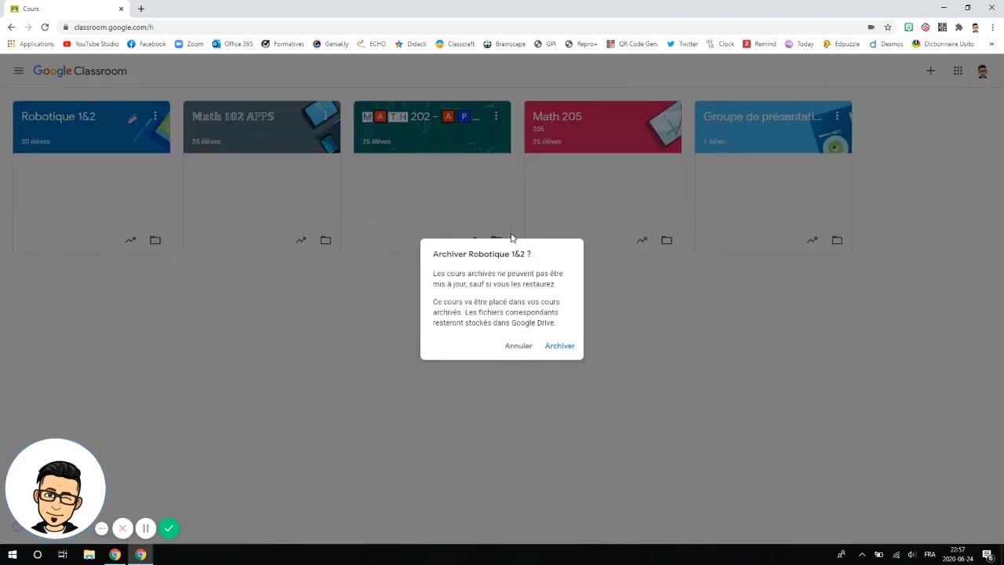
{"action": "left_click", "coordinate": [560, 349]}
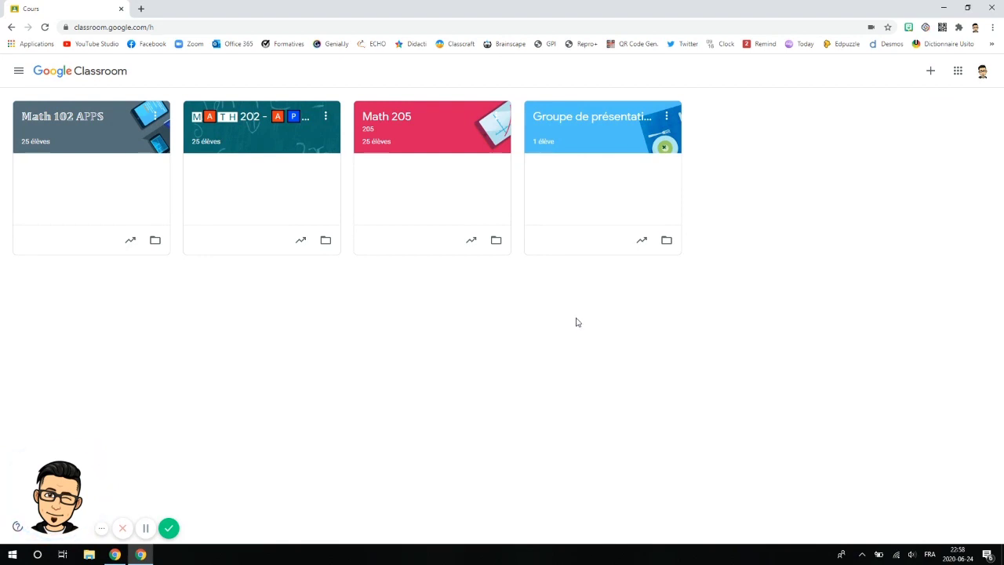
Step: Open the archived courses and permanently delete the Groupe Test course with the sneakers banner
{"action": "left_click", "coordinate": [19, 72]}
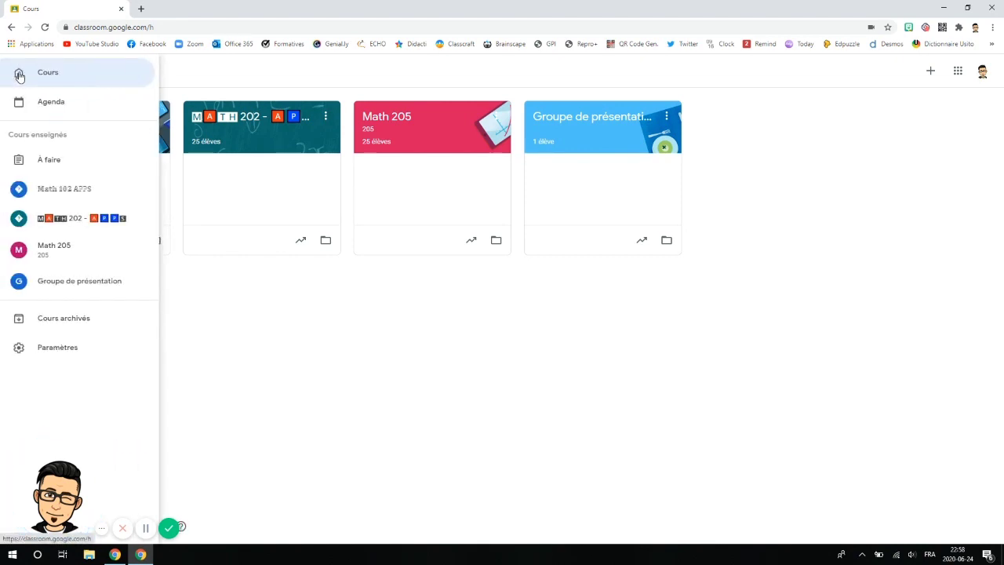
{"action": "left_click", "coordinate": [52, 320]}
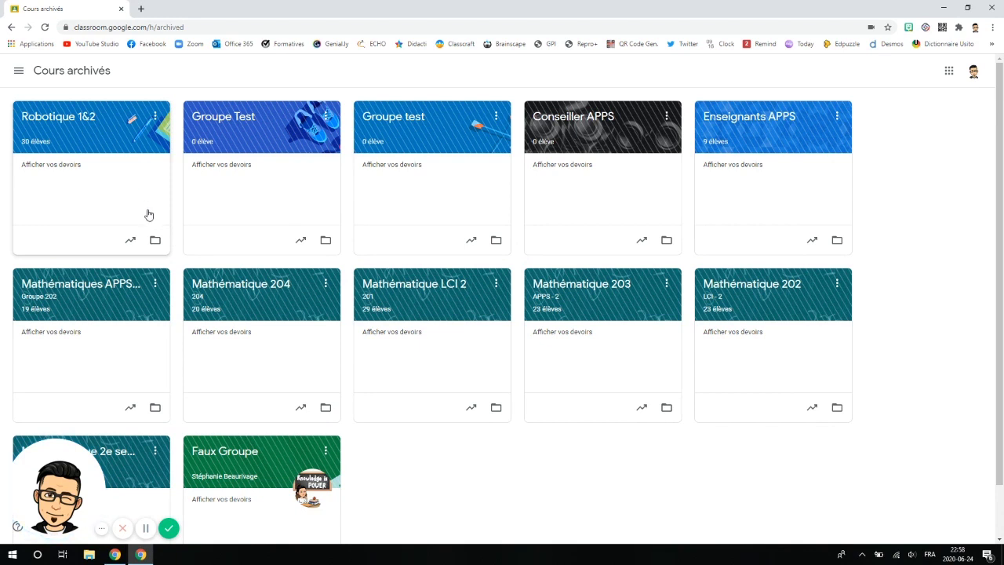
{"action": "left_click", "coordinate": [326, 117]}
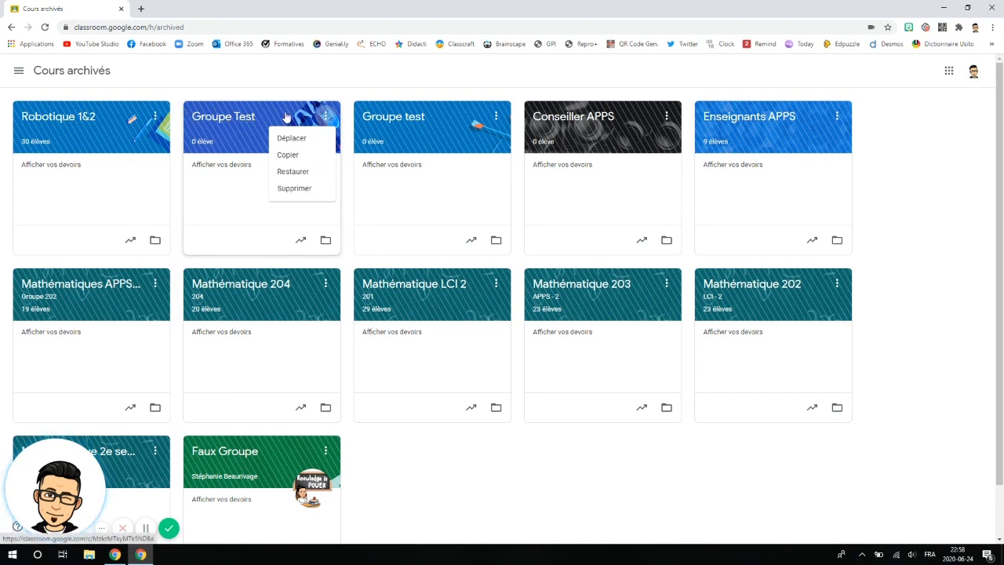
{"action": "left_click", "coordinate": [292, 190]}
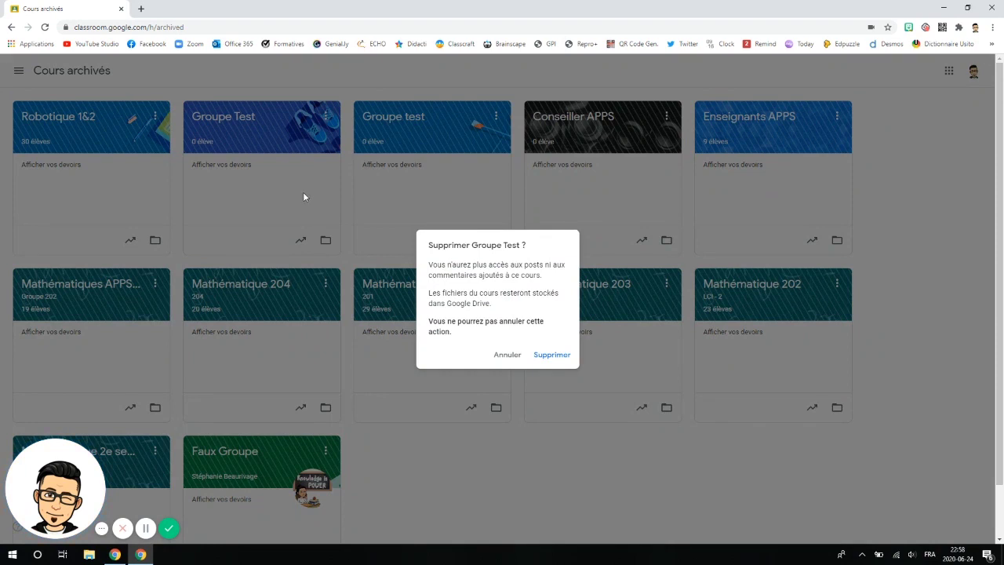
{"action": "left_click", "coordinate": [558, 357]}
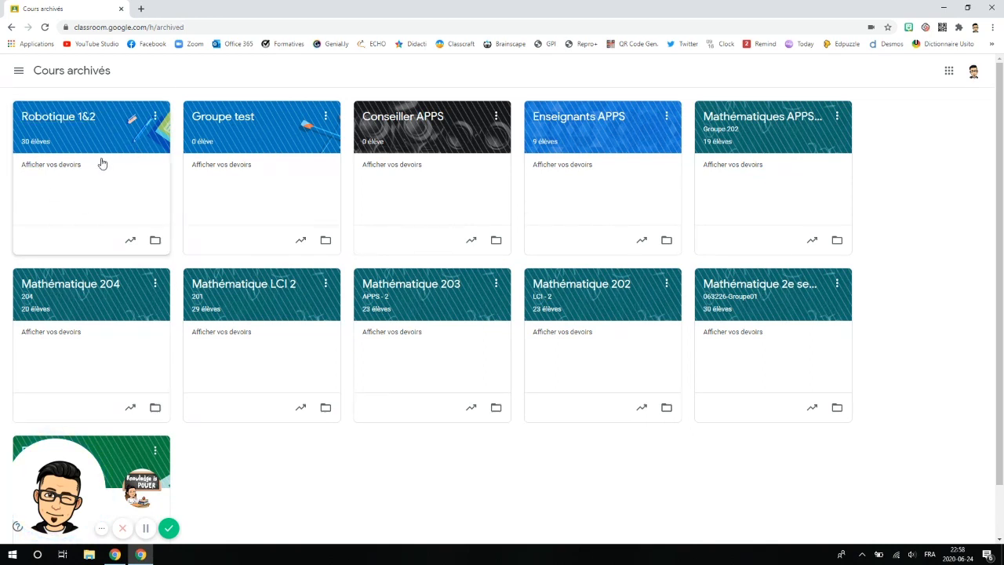
Step: Return to the active courses, open the classwork of Math 102 APPS and bring up its posts available for reuse
{"action": "left_click", "coordinate": [19, 72]}
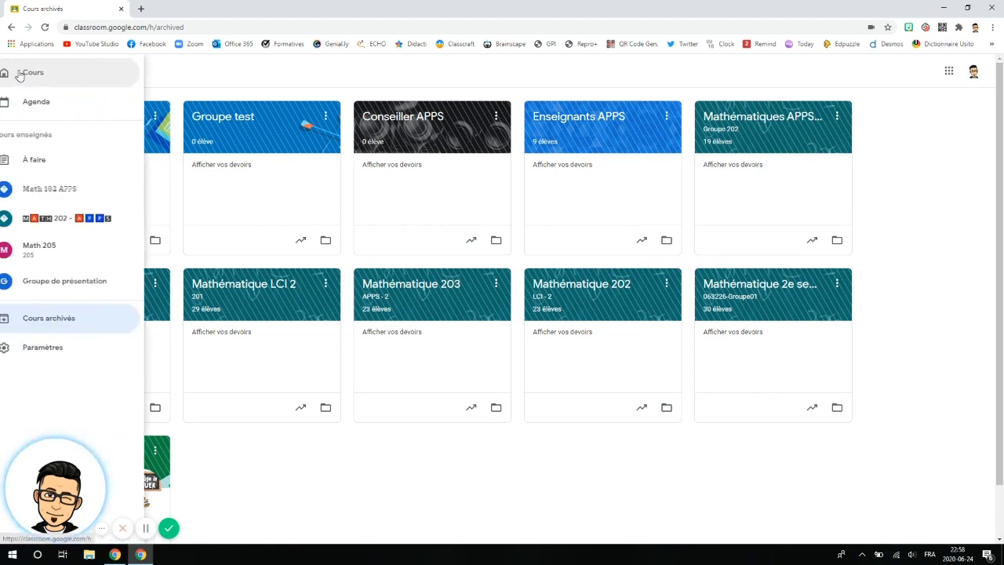
{"action": "left_click", "coordinate": [54, 74]}
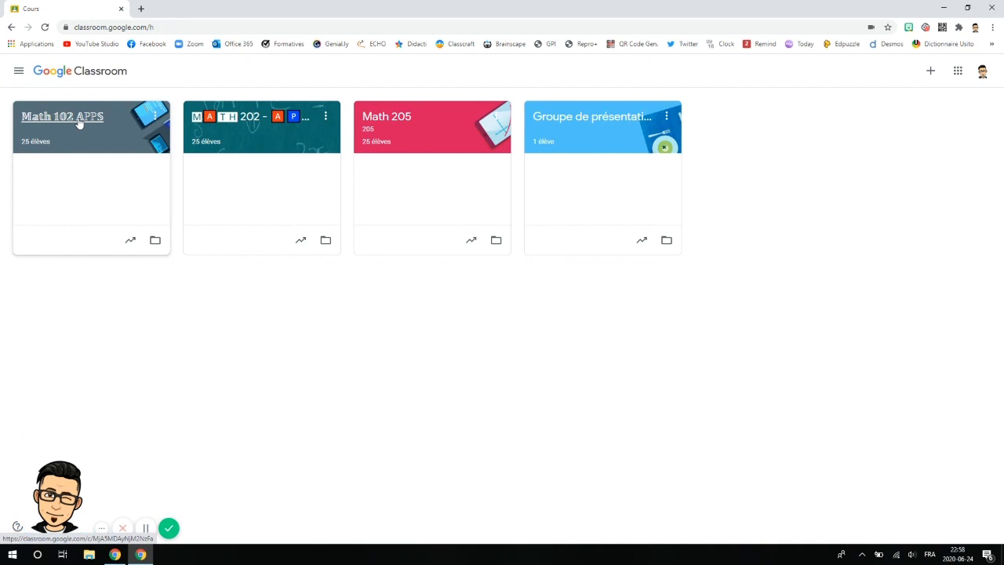
{"action": "left_click", "coordinate": [79, 118]}
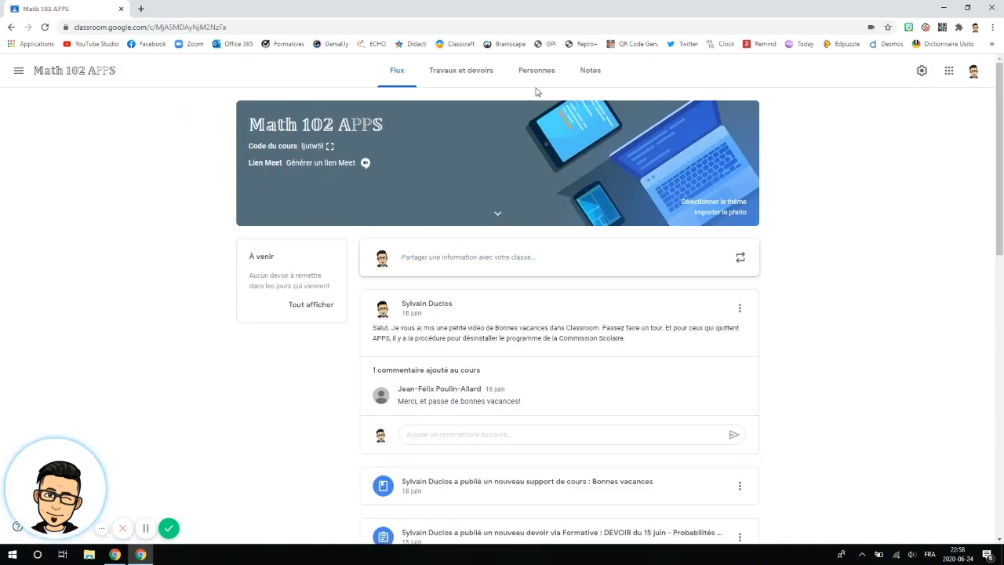
{"action": "left_click", "coordinate": [474, 71]}
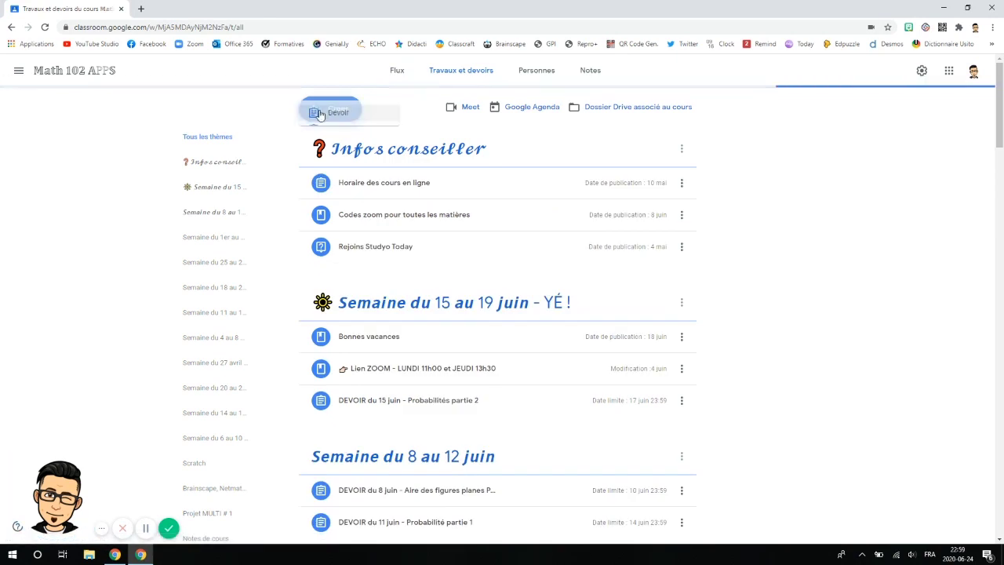
{"action": "left_click", "coordinate": [331, 110]}
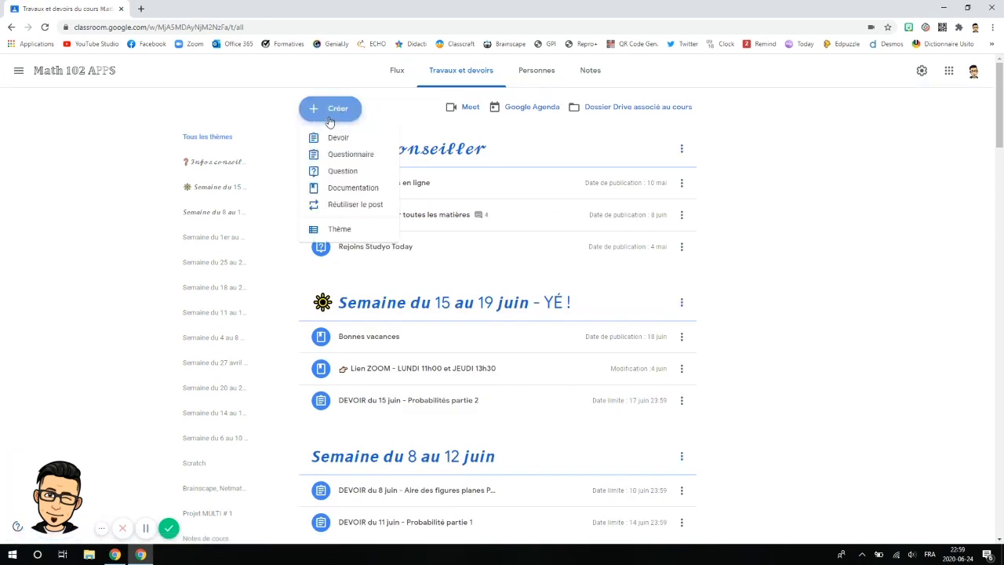
{"action": "left_click", "coordinate": [339, 205]}
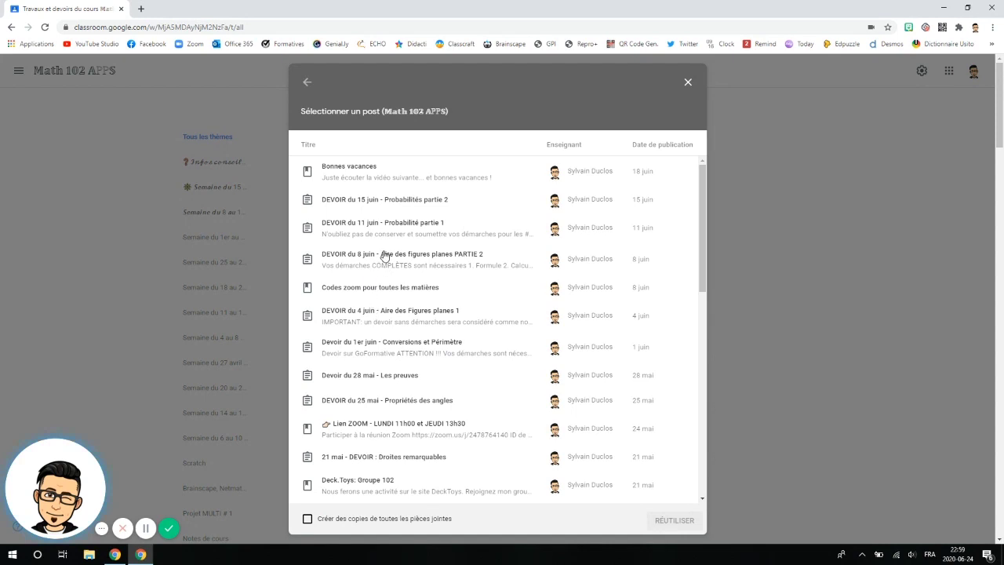
Step: Browse the reusable posts of Math 102 APPS and of the archived Robotique 1&2 course, and close the selection without reusing any
{"action": "scroll", "coordinate": [384, 243], "scroll_direction": "down", "scroll_amount": 8}
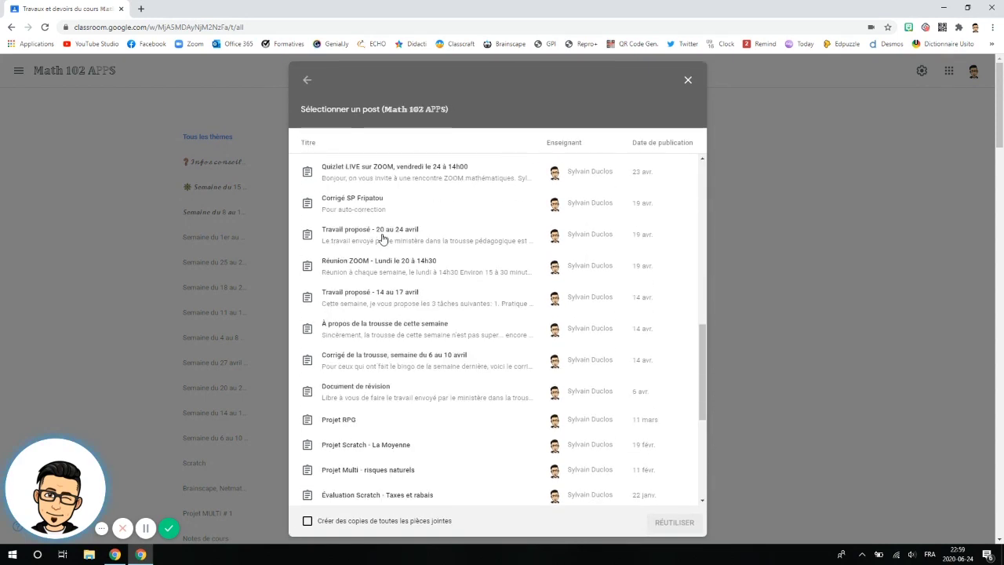
{"action": "scroll", "coordinate": [380, 235], "scroll_direction": "up", "scroll_amount": 8}
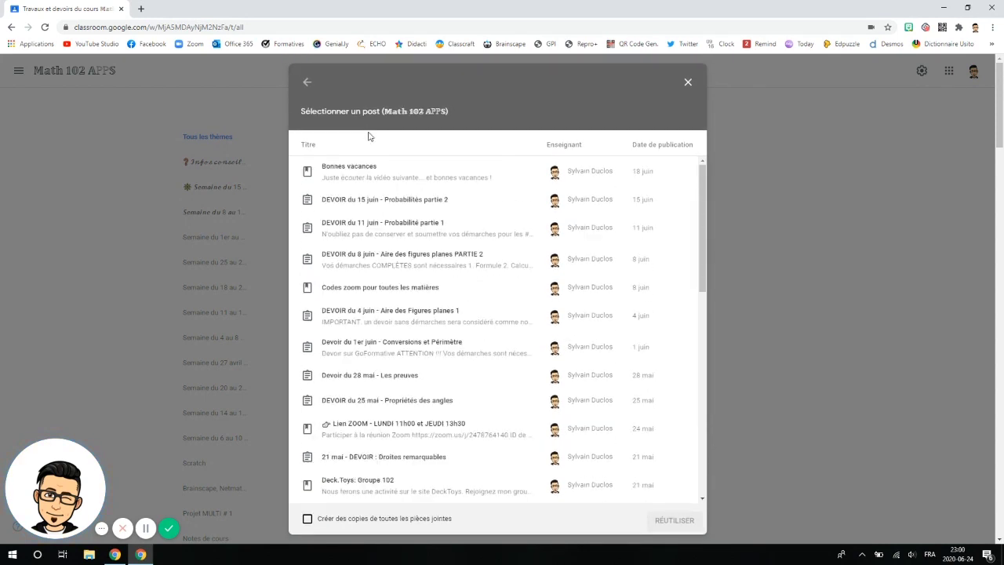
{"action": "left_click", "coordinate": [307, 83]}
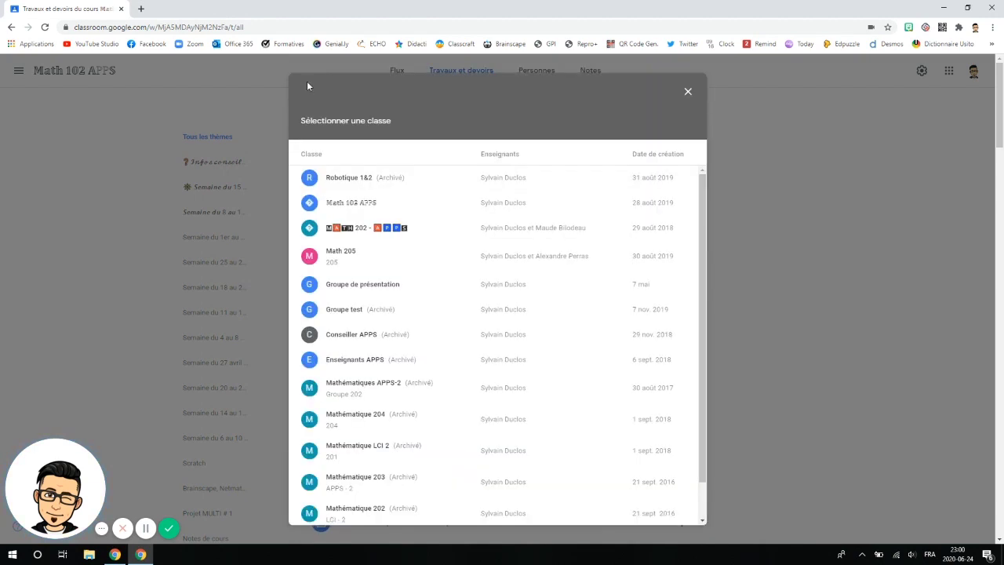
{"action": "scroll", "coordinate": [381, 206], "scroll_direction": "down", "scroll_amount": 3}
{"action": "scroll", "coordinate": [393, 345], "scroll_direction": "up", "scroll_amount": 1}
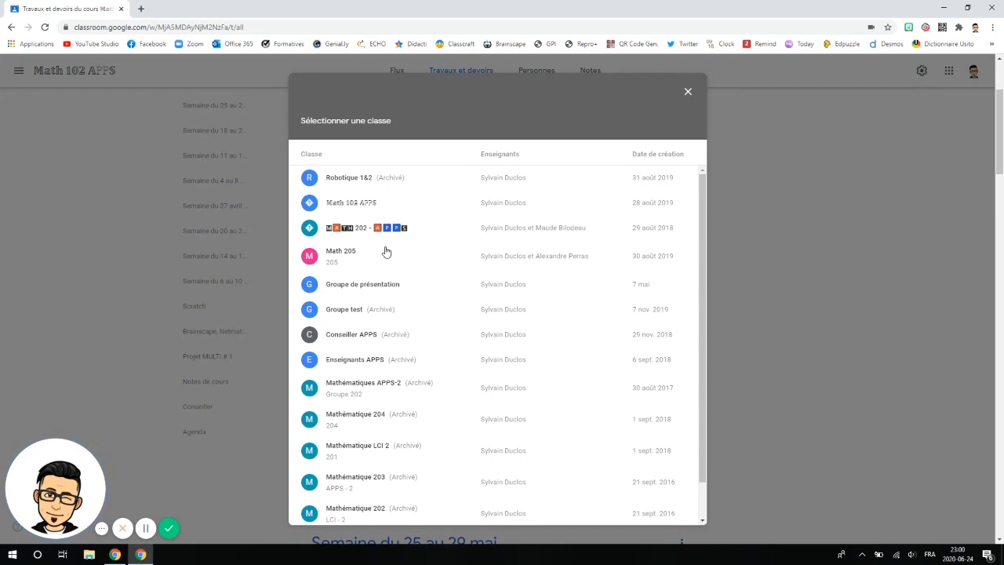
{"action": "left_click", "coordinate": [361, 177]}
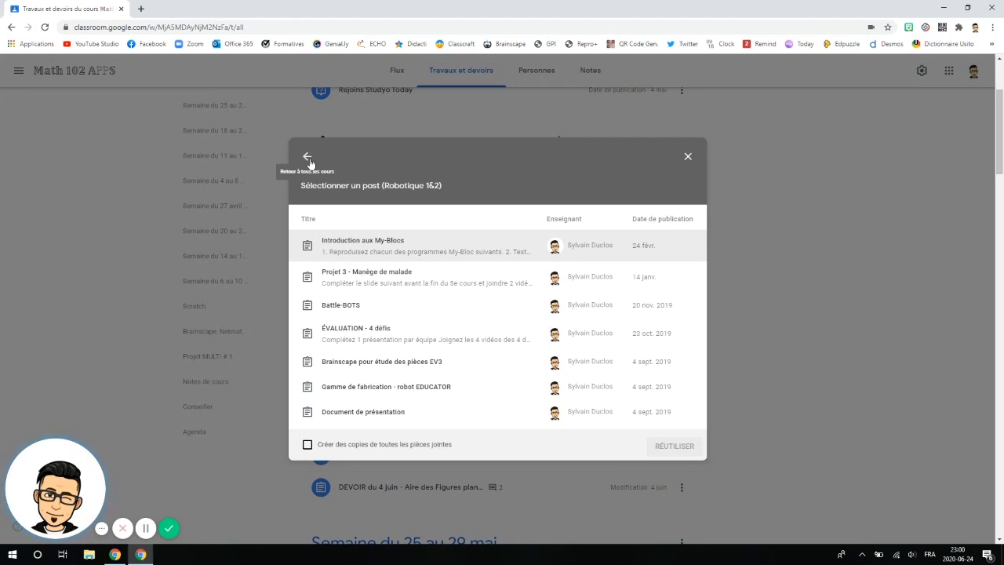
{"action": "left_click", "coordinate": [688, 157]}
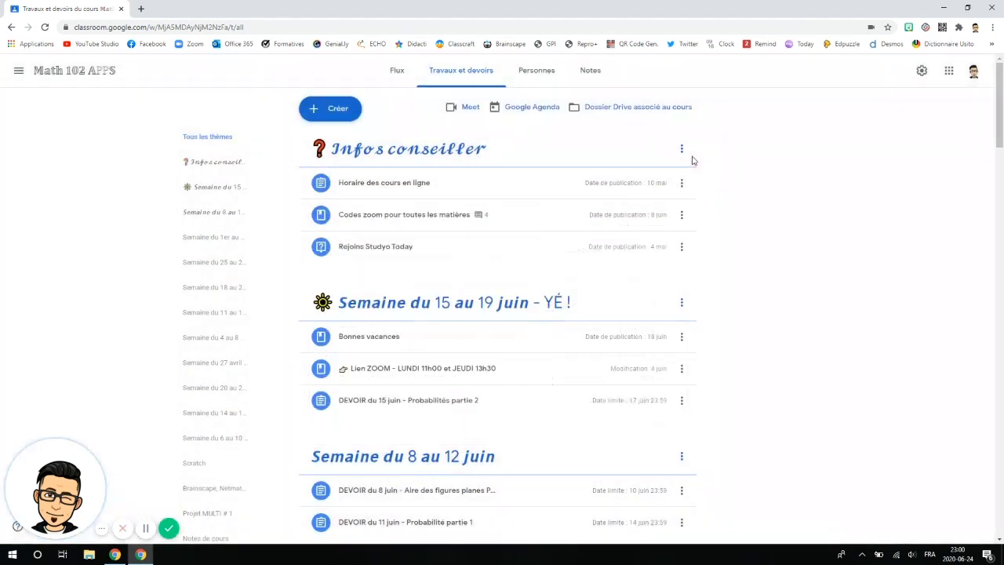
Step: Restore Robotique 1&2 from the archived courses and return to the list of active courses
{"action": "left_click", "coordinate": [16, 72]}
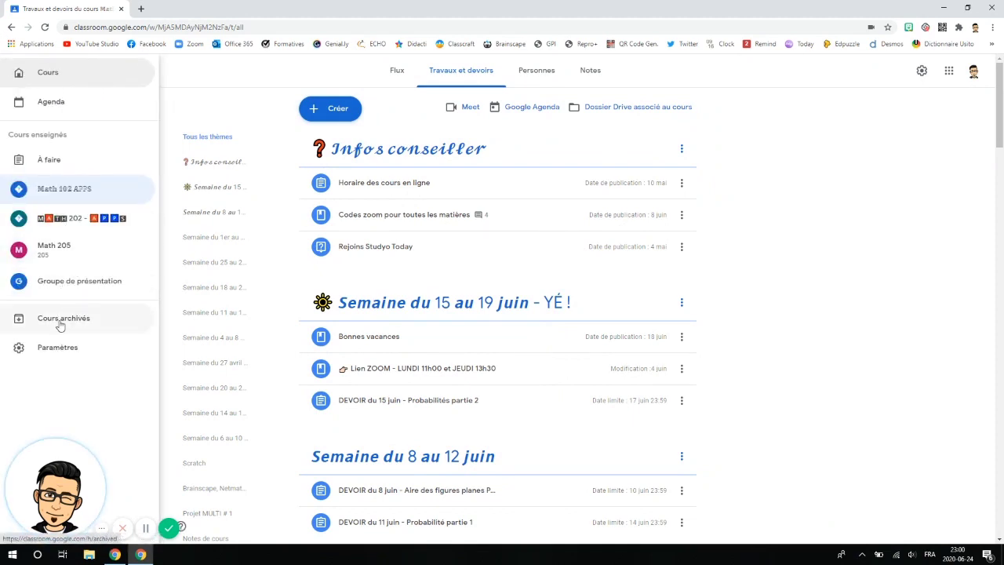
{"action": "left_click", "coordinate": [59, 324]}
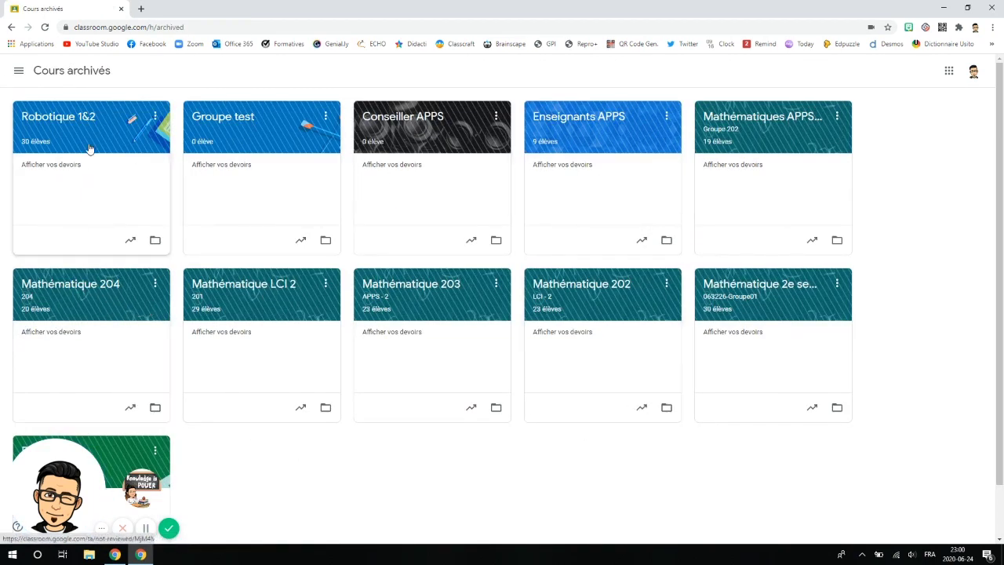
{"action": "left_click", "coordinate": [155, 117]}
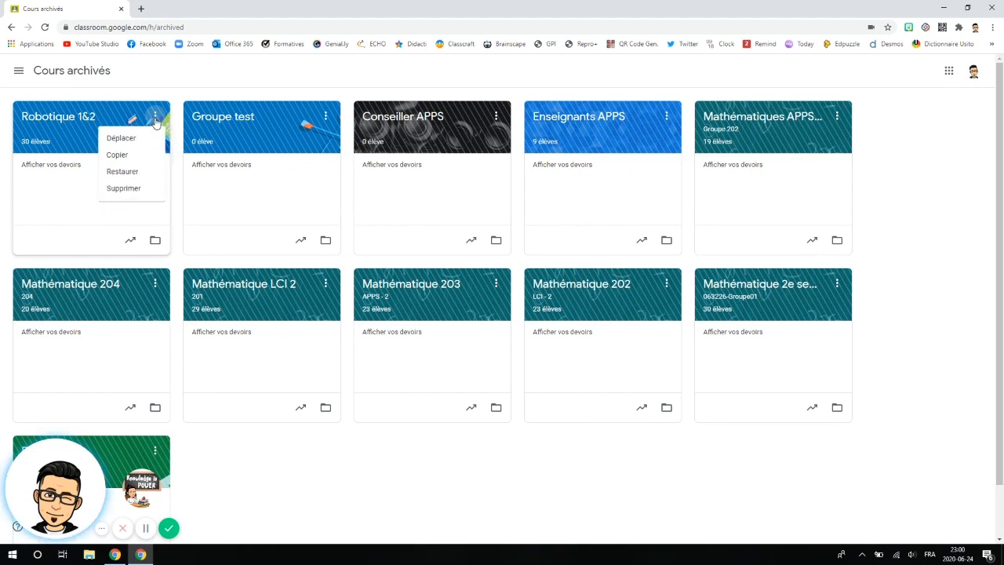
{"action": "left_click", "coordinate": [121, 174]}
{"action": "left_click", "coordinate": [559, 345]}
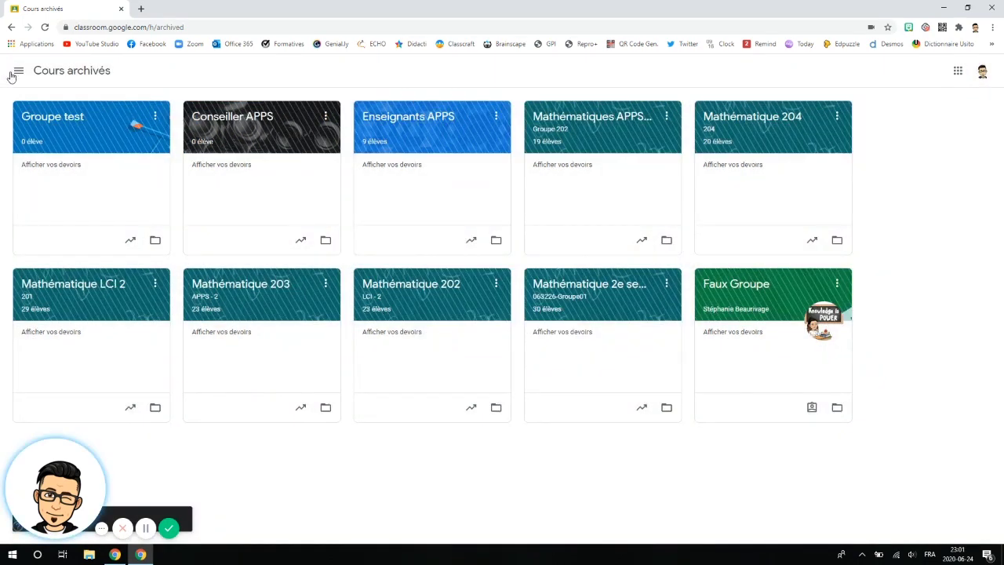
{"action": "left_click", "coordinate": [14, 73]}
{"action": "left_click", "coordinate": [59, 74]}
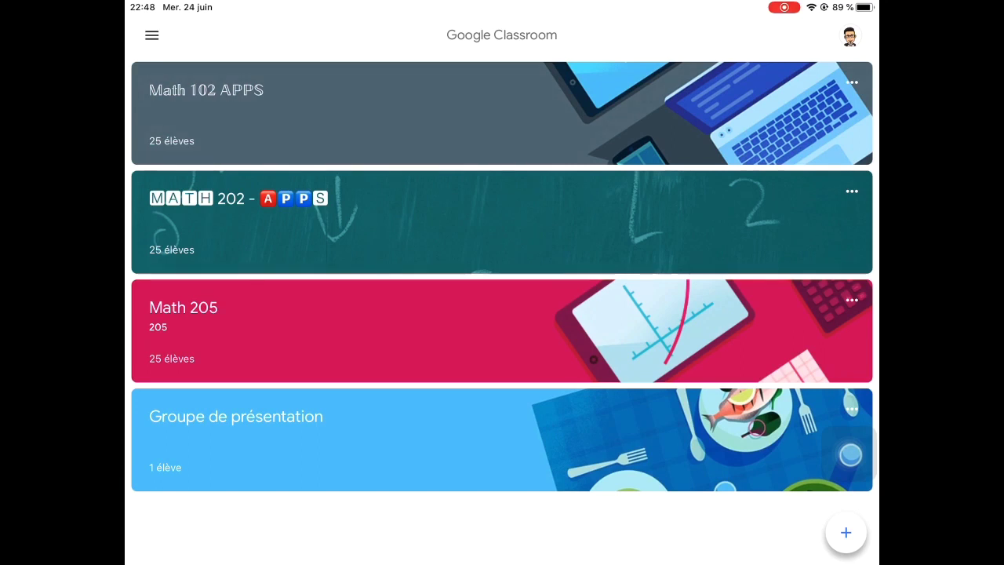
Step: Switch to the Google Classroom tablet app and open the options of the Math 102 APPS course
{"action": "left_click_drag", "start_coordinate": [850, 454], "coordinate": [848, 165]}
{"action": "left_click", "coordinate": [852, 82]}
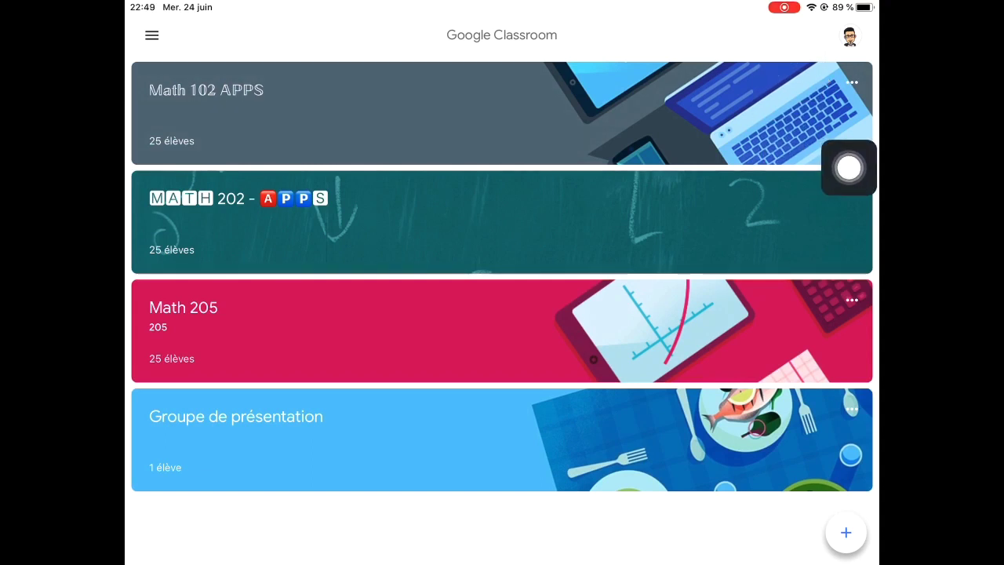
Step: Open the archived courses in the tablet app and display the options of the Groupe Test course with the sneakers banner
{"action": "left_click_drag", "start_coordinate": [849, 167], "coordinate": [158, 82]}
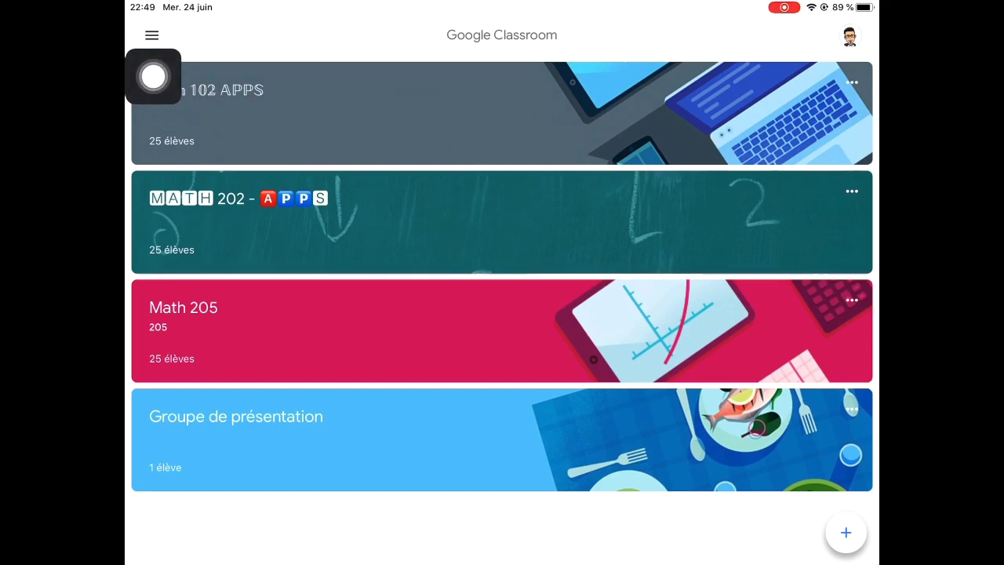
{"action": "left_click", "coordinate": [152, 35]}
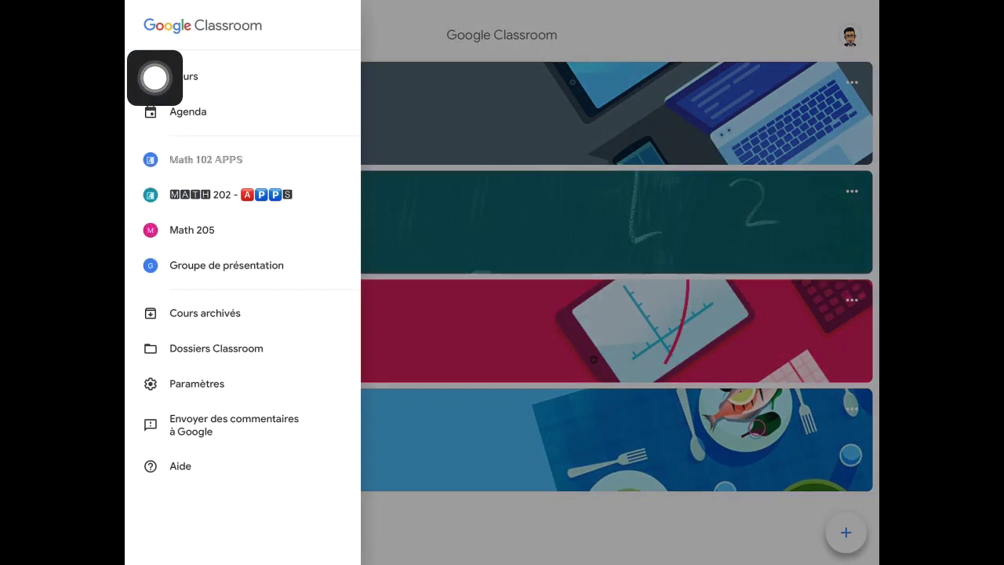
{"action": "left_click_drag", "start_coordinate": [155, 78], "coordinate": [758, 358]}
{"action": "left_click", "coordinate": [503, 274]}
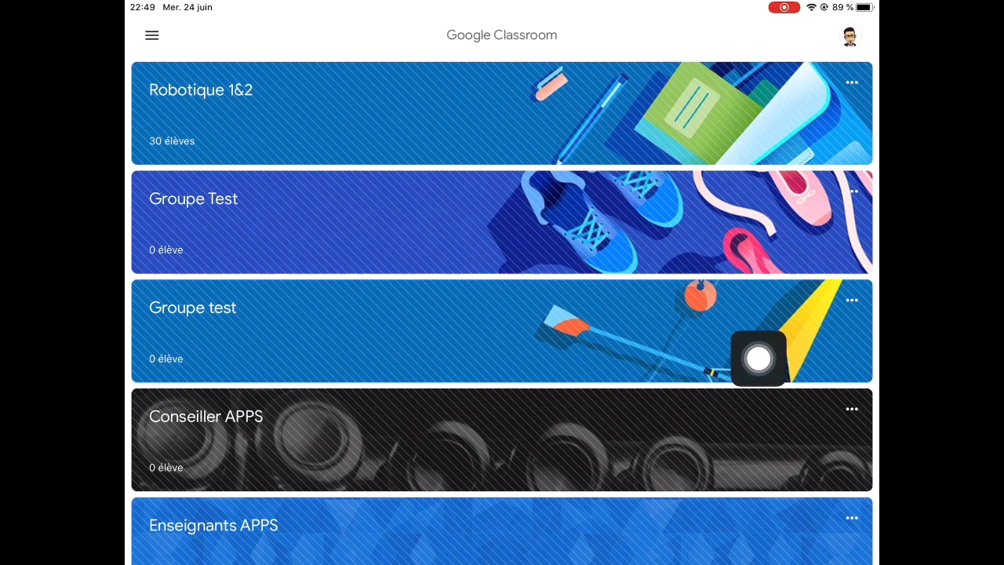
{"action": "left_click", "coordinate": [852, 191]}
{"action": "mouse_move", "coordinate": [858, 305]}
{"action": "left_mouse_down"}
{"action": "mouse_move", "coordinate": [834, 246]}
{"action": "mouse_move", "coordinate": [825, 290]}
{"action": "mouse_move", "coordinate": [849, 291]}
{"action": "left_mouse_up"}
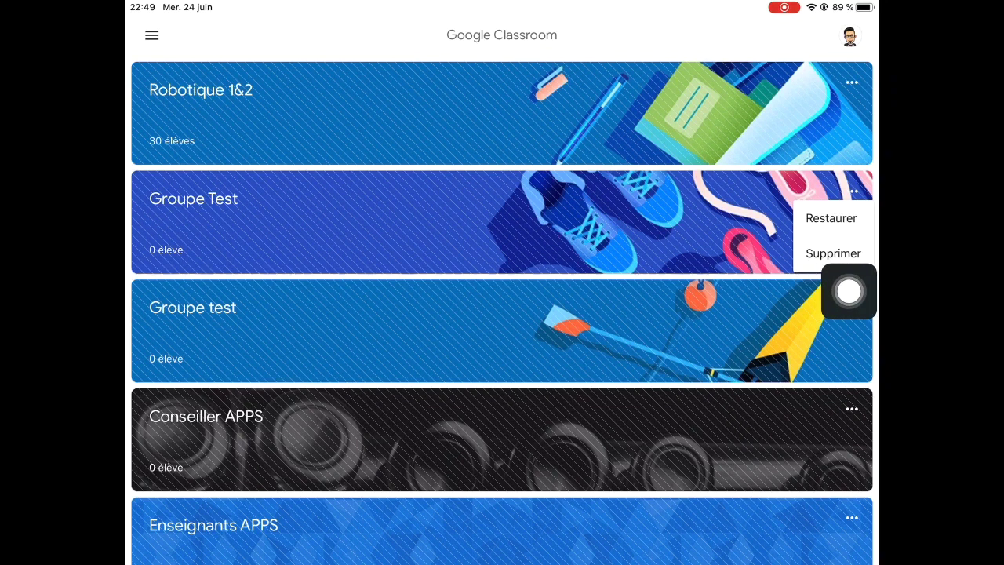